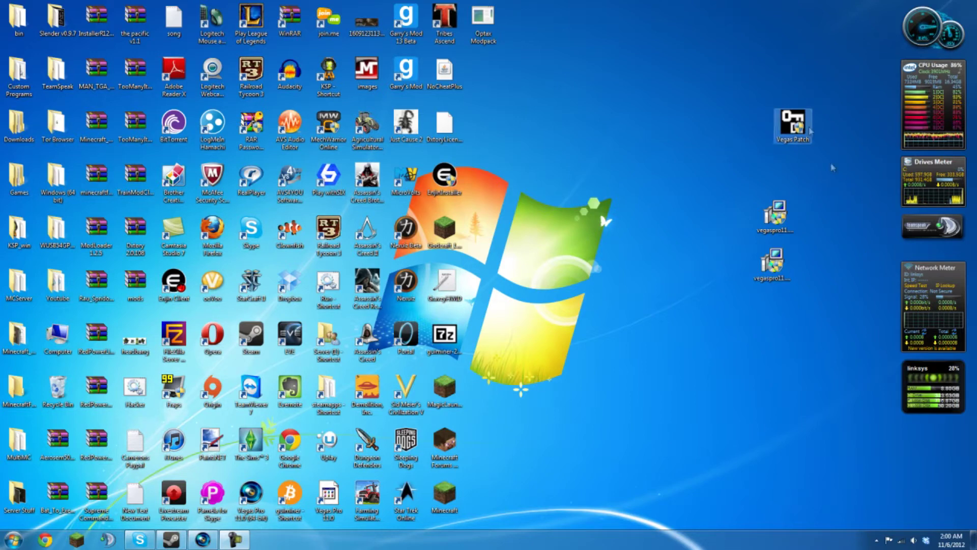
Move the Vegas Patch icon above the two Vegas installers and check the installers' names
{"action": "left_click_drag", "start_coordinate": [793, 122], "coordinate": [778, 181]}
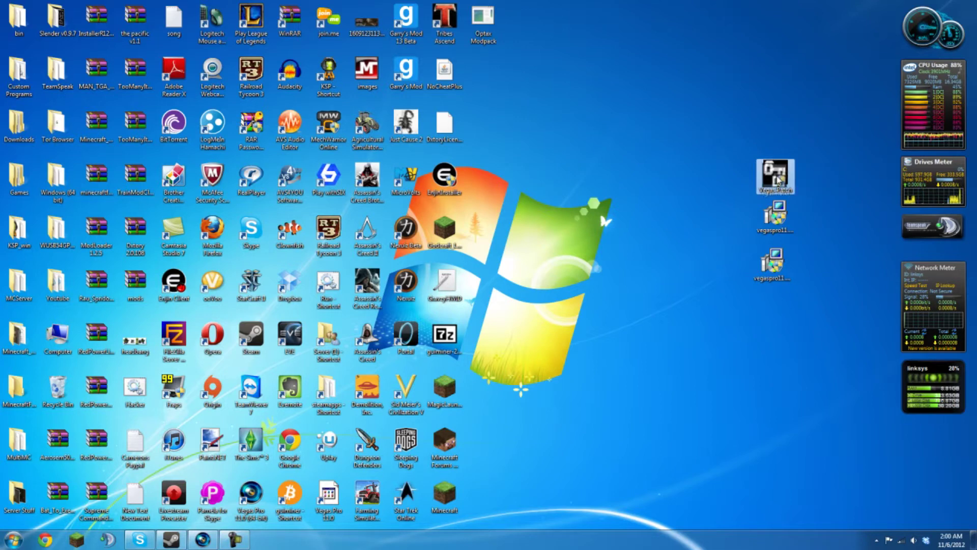
{"action": "left_click", "coordinate": [781, 264]}
{"action": "left_click", "coordinate": [784, 224]}
{"action": "left_click", "coordinate": [779, 262]}
{"action": "left_click", "coordinate": [788, 220]}
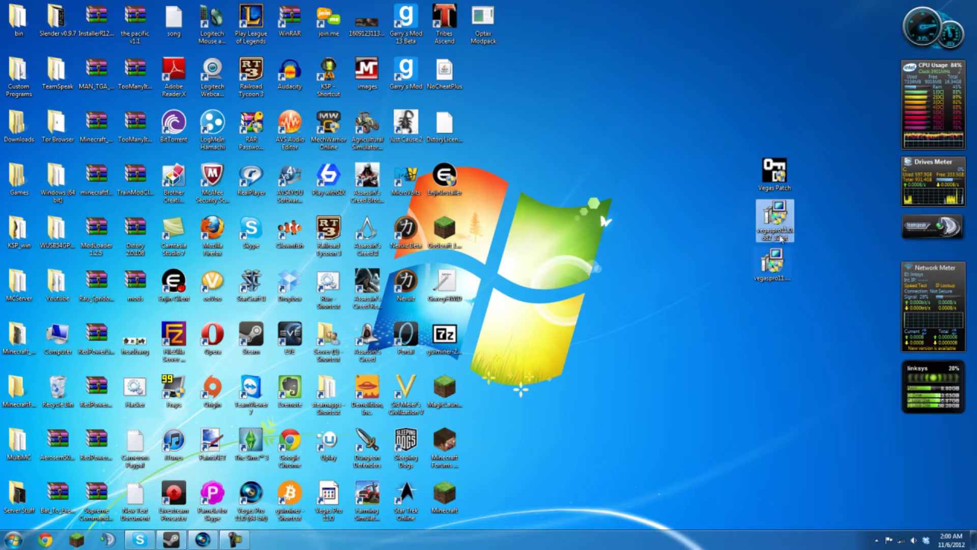
{"action": "mouse_move", "coordinate": [783, 267]}
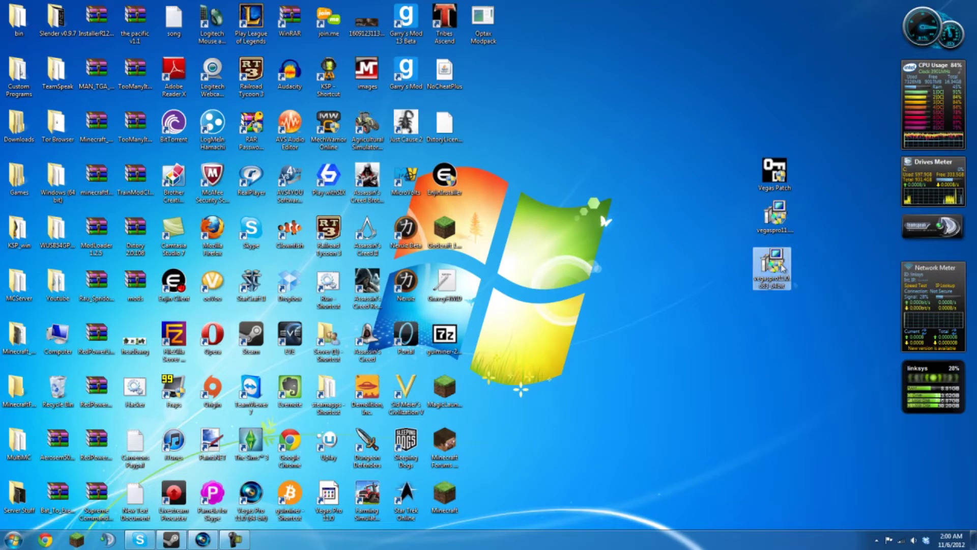
Confirm in Computer Properties that the system is 64-bit, then close that window
{"action": "left_click", "coordinate": [13, 538]}
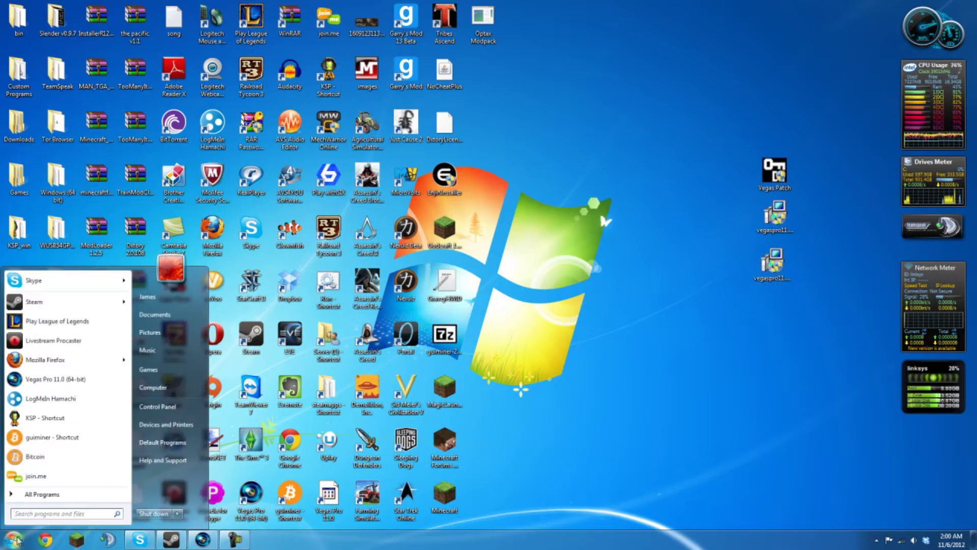
{"action": "right_click", "coordinate": [152, 387]}
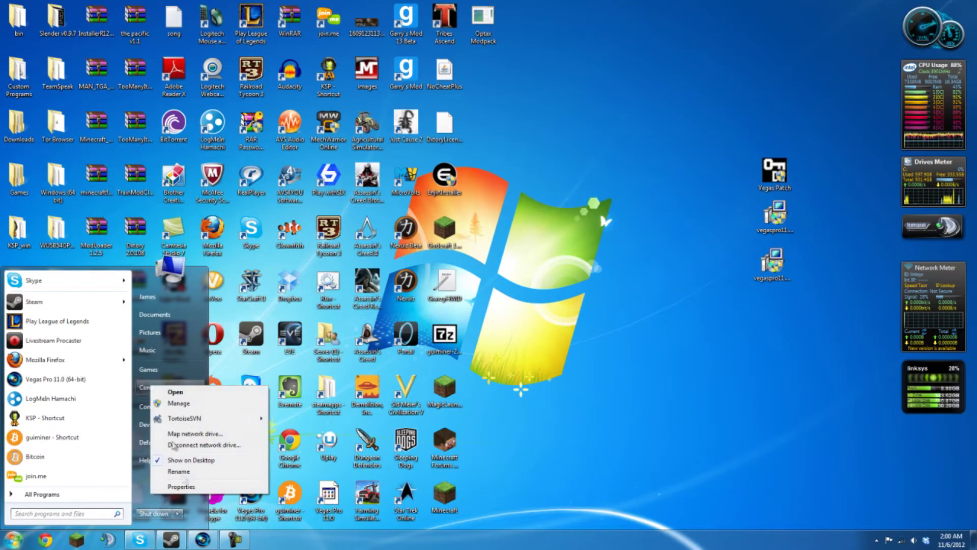
{"action": "left_click", "coordinate": [181, 486]}
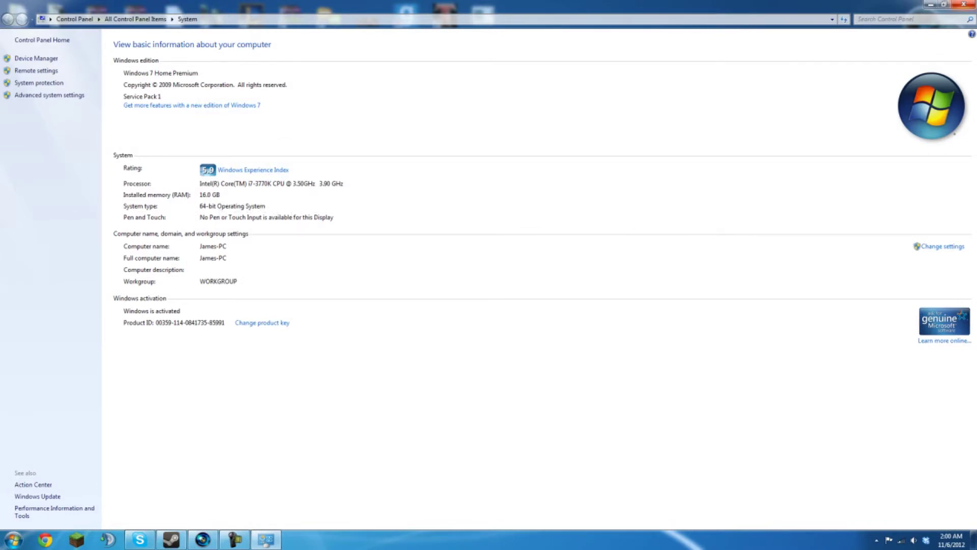
{"action": "key", "text": "alt+F4"}
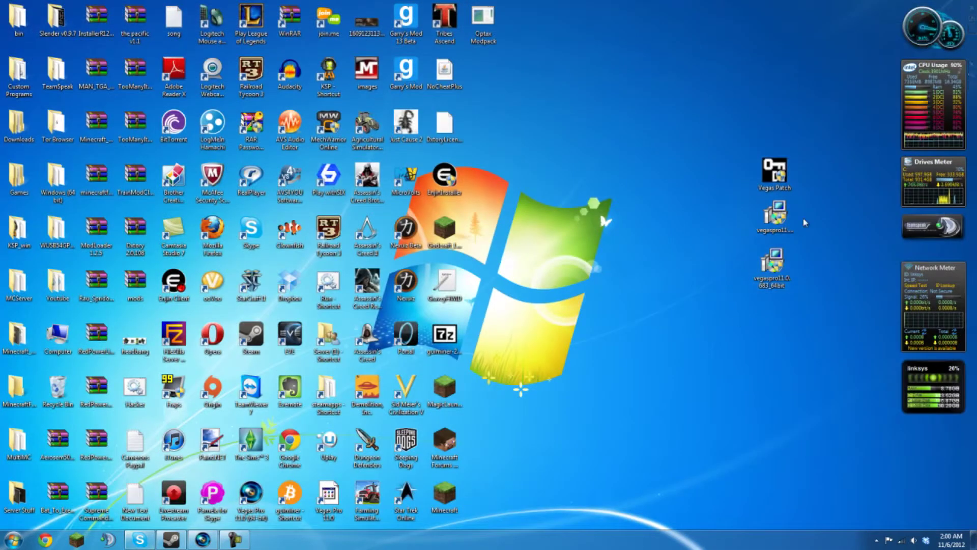
Select the 32-bit installer and minimize the rendering Vegas Pro window
{"action": "left_click", "coordinate": [773, 233]}
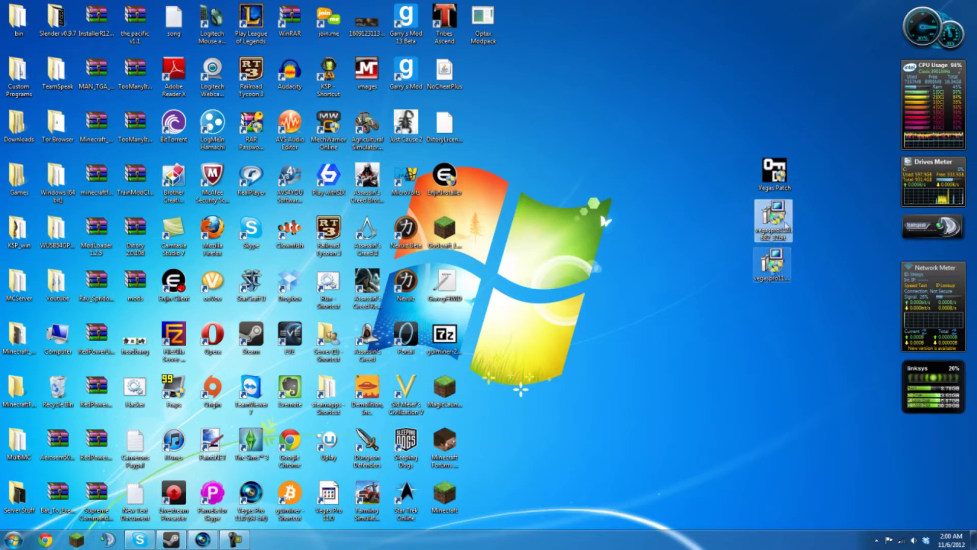
{"action": "left_click", "coordinate": [203, 539]}
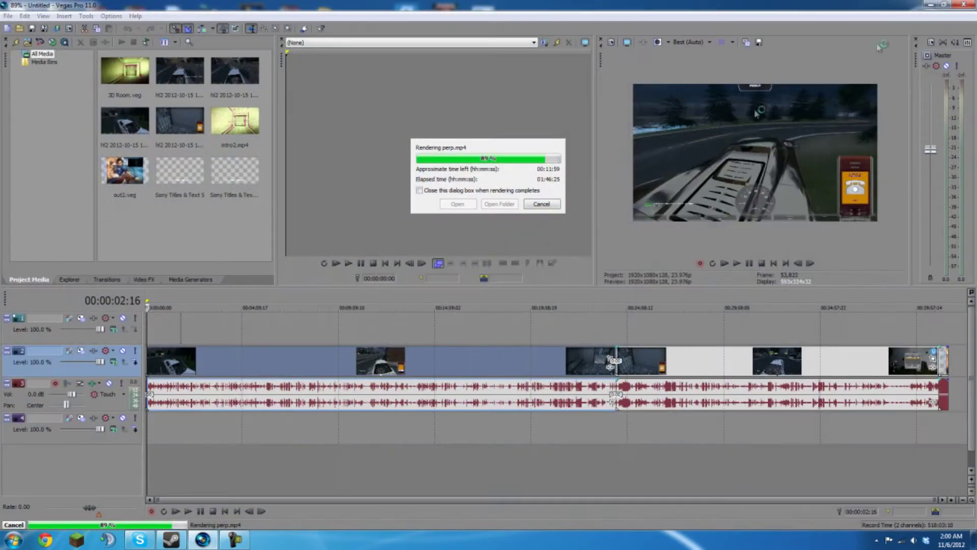
{"action": "key", "text": "super+d"}
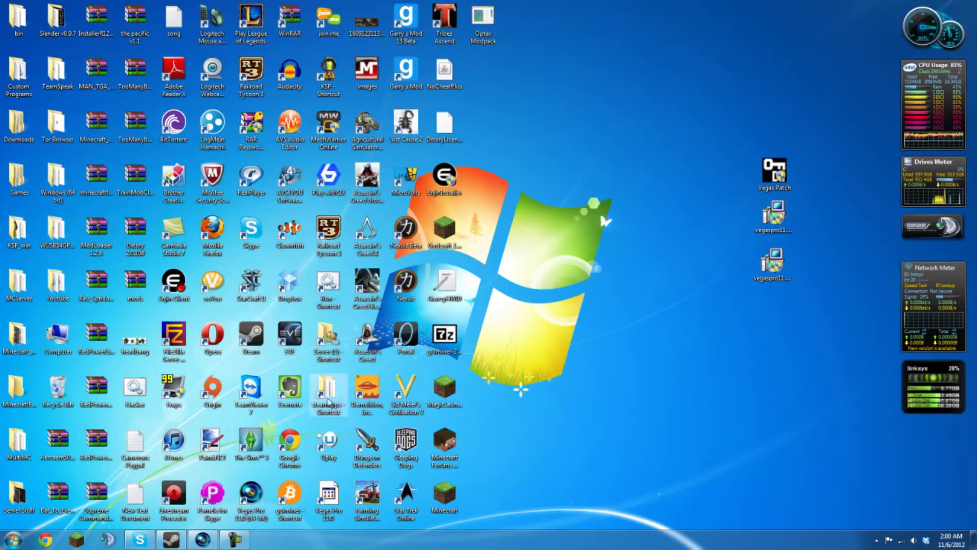
Install Vegas Pro 11.0 Build 682 in English from the 32-bit installer into the default folder
{"action": "double_click", "coordinate": [777, 224]}
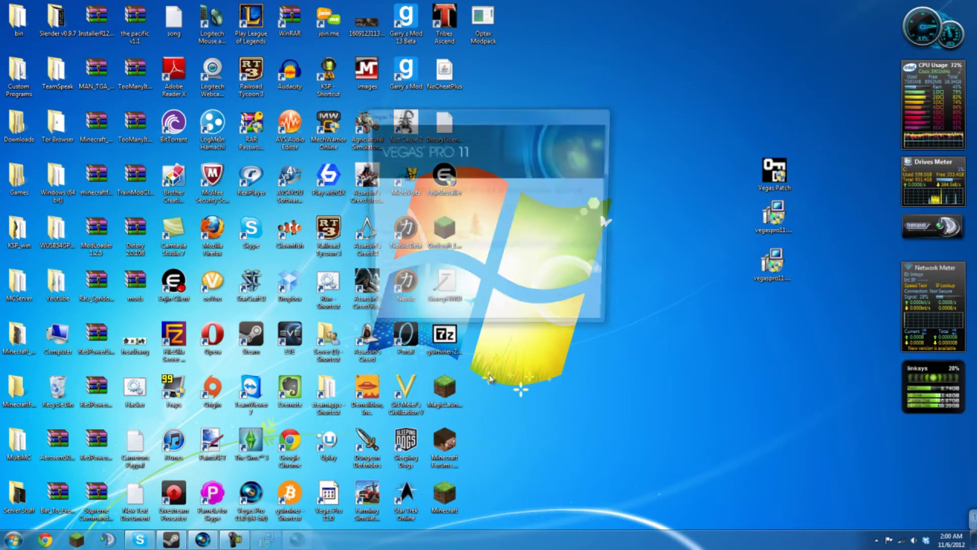
{"action": "left_click", "coordinate": [539, 322]}
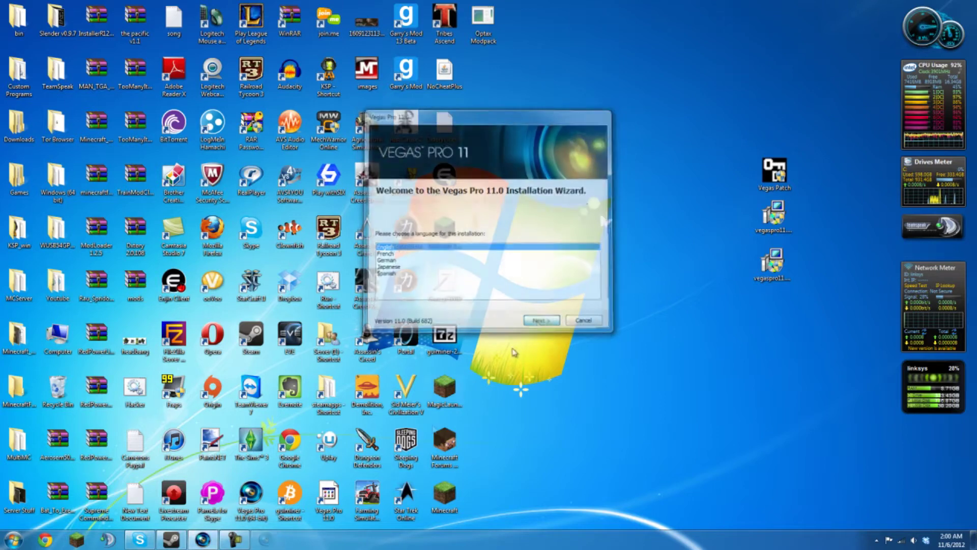
{"action": "left_click", "coordinate": [384, 256]}
{"action": "left_click", "coordinate": [545, 321]}
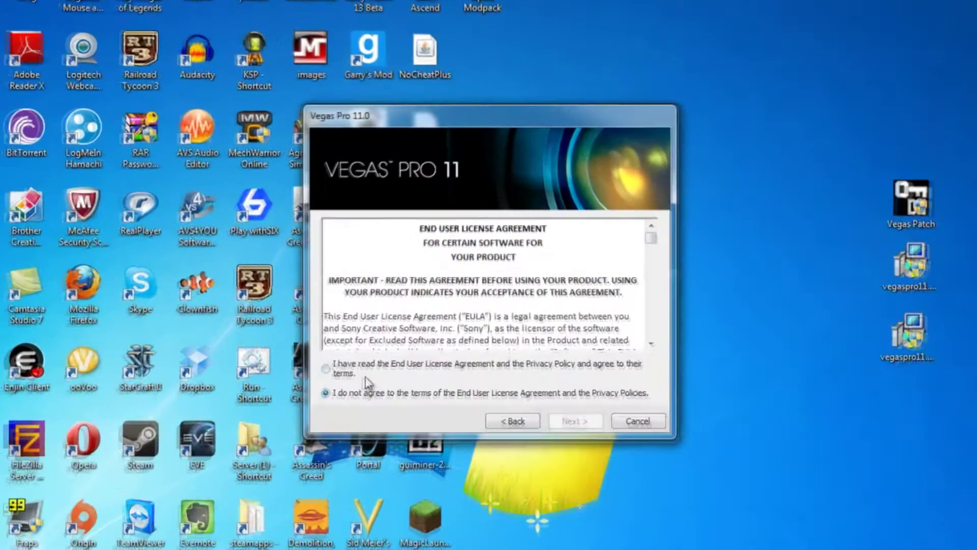
{"action": "left_click", "coordinate": [364, 376]}
{"action": "left_click", "coordinate": [567, 430]}
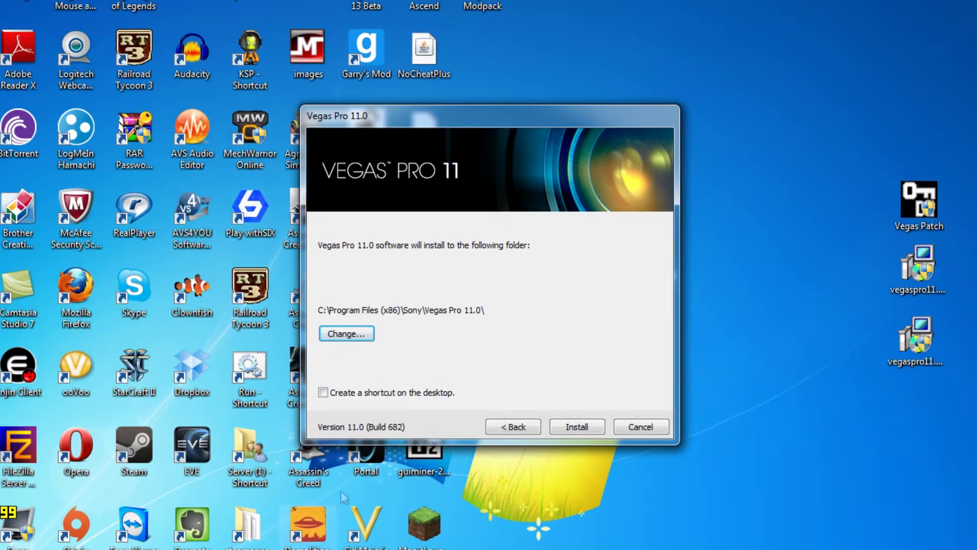
{"action": "left_click", "coordinate": [592, 430]}
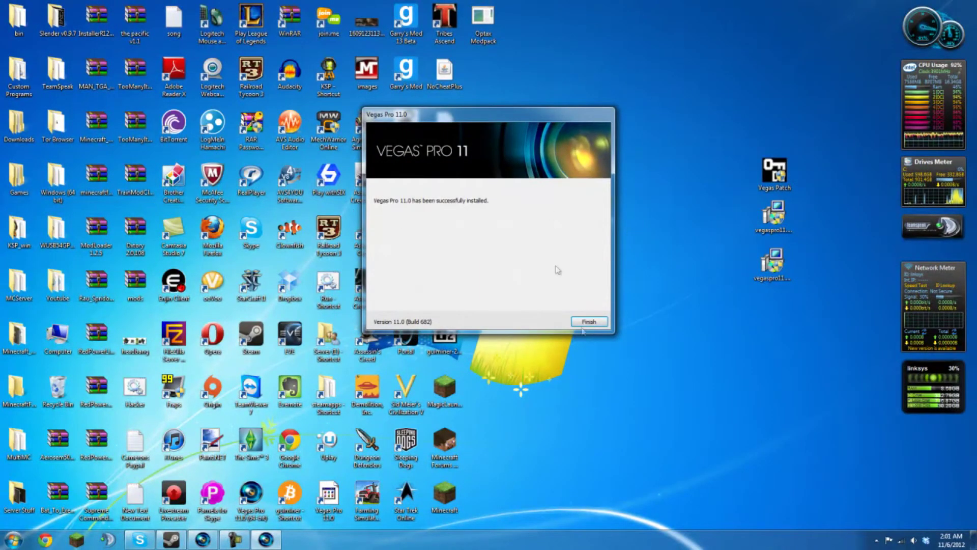
Finish the Vegas Pro installer and dismiss the Start menu
{"action": "left_click", "coordinate": [589, 321]}
{"action": "left_click", "coordinate": [13, 539]}
{"action": "left_click", "coordinate": [580, 458]}
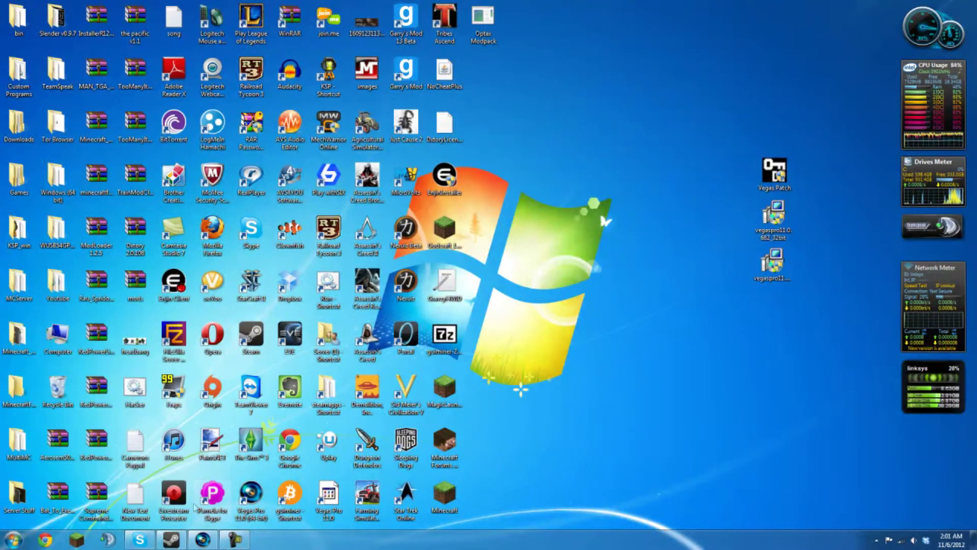
Launch the Vegas Patch keygen, mute its sound, and scroll its product list to Vegas Pro 11.0
{"action": "left_click", "coordinate": [761, 183]}
{"action": "double_click", "coordinate": [762, 184]}
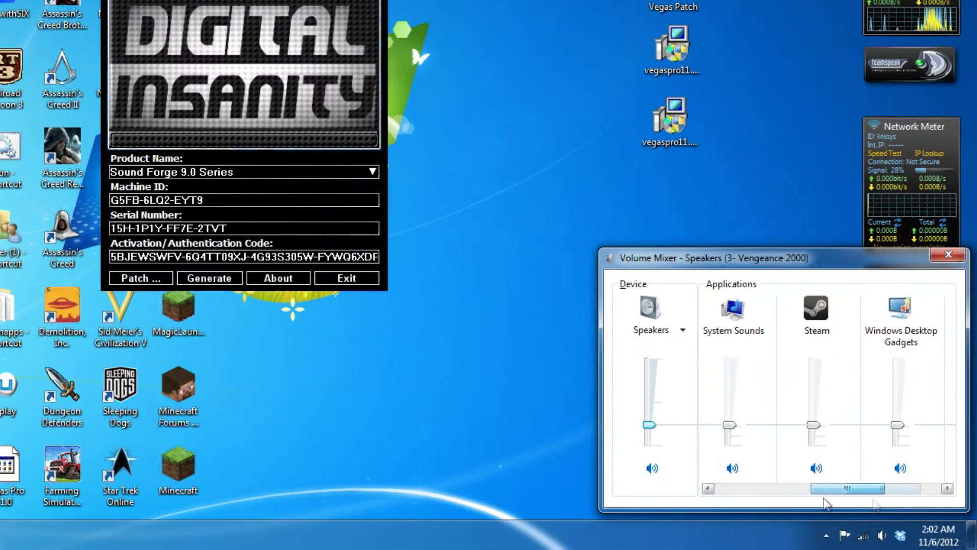
{"action": "left_click_drag", "start_coordinate": [854, 489], "coordinate": [901, 489]}
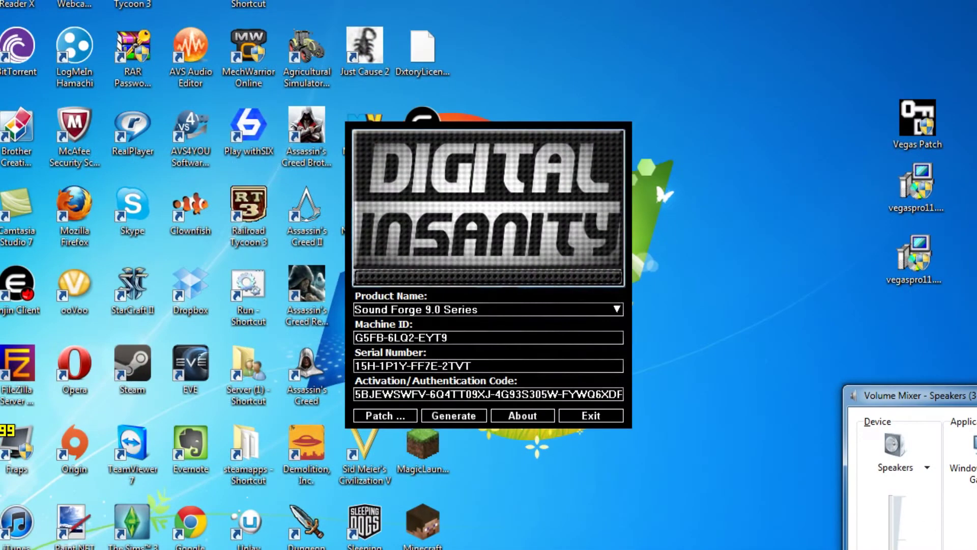
{"action": "key", "text": "alt+F4"}
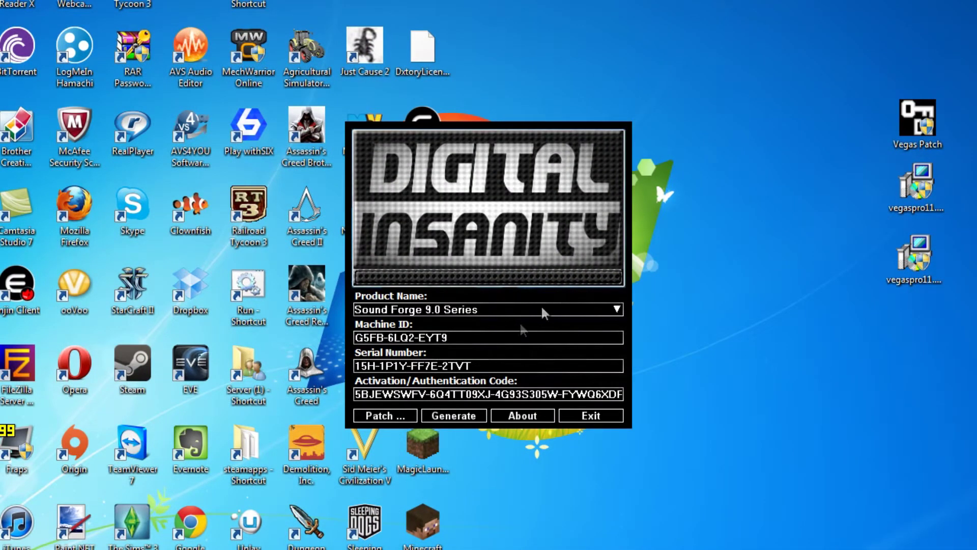
{"action": "left_click", "coordinate": [534, 310]}
{"action": "scroll", "coordinate": [444, 386], "scroll_direction": "down", "scroll_amount": 3}
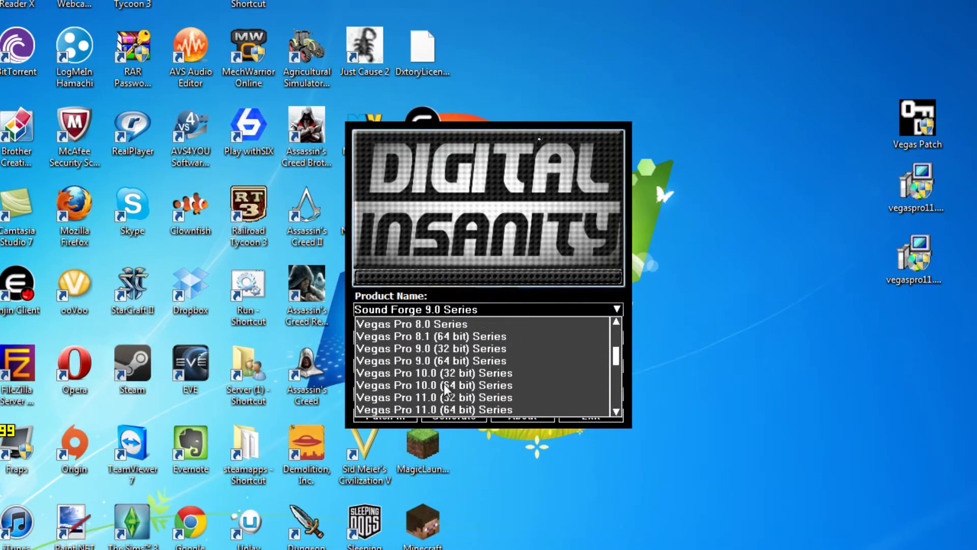
{"action": "scroll", "coordinate": [445, 389], "scroll_direction": "down", "scroll_amount": 1}
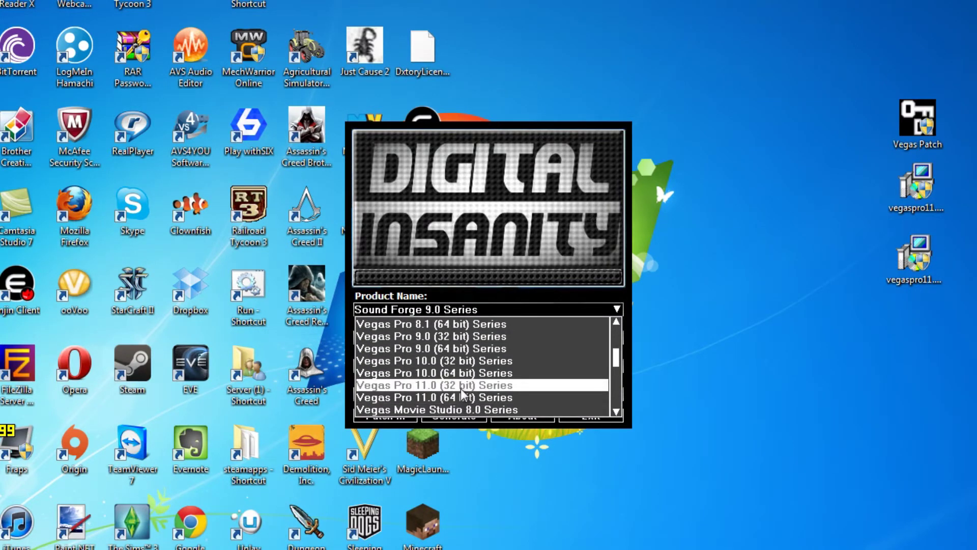
Choose Vegas Pro 11.0 (32 bit) and patch the Sony\Vegas Pro 11.0 installation folder
{"action": "left_click", "coordinate": [461, 388]}
{"action": "left_click", "coordinate": [385, 416]}
{"action": "scroll", "coordinate": [493, 297], "scroll_direction": "down", "scroll_amount": 2}
{"action": "scroll", "coordinate": [497, 280], "scroll_direction": "up", "scroll_amount": 5}
{"action": "scroll", "coordinate": [421, 316], "scroll_direction": "down", "scroll_amount": 1}
{"action": "left_click", "coordinate": [446, 304]}
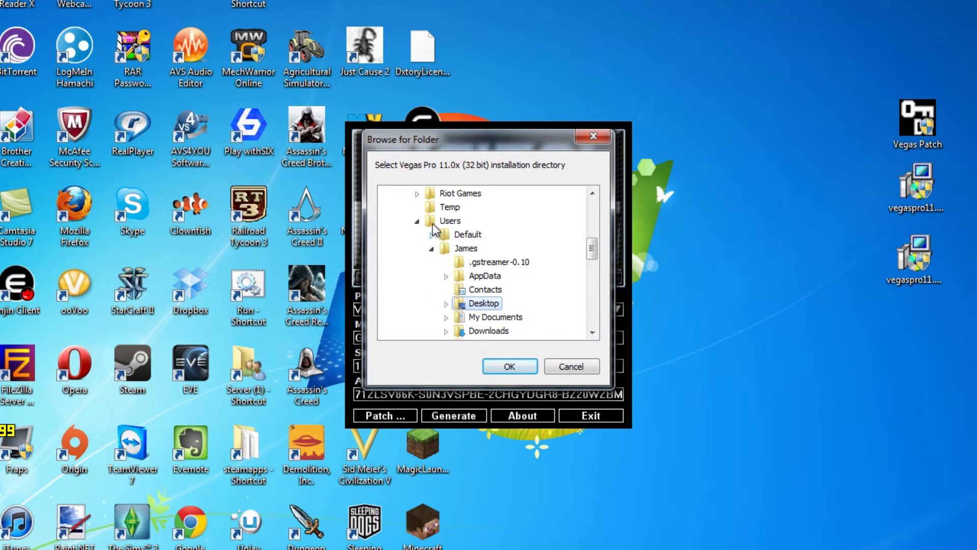
{"action": "left_click", "coordinate": [417, 221]}
{"action": "scroll", "coordinate": [420, 275], "scroll_direction": "up", "scroll_amount": 4}
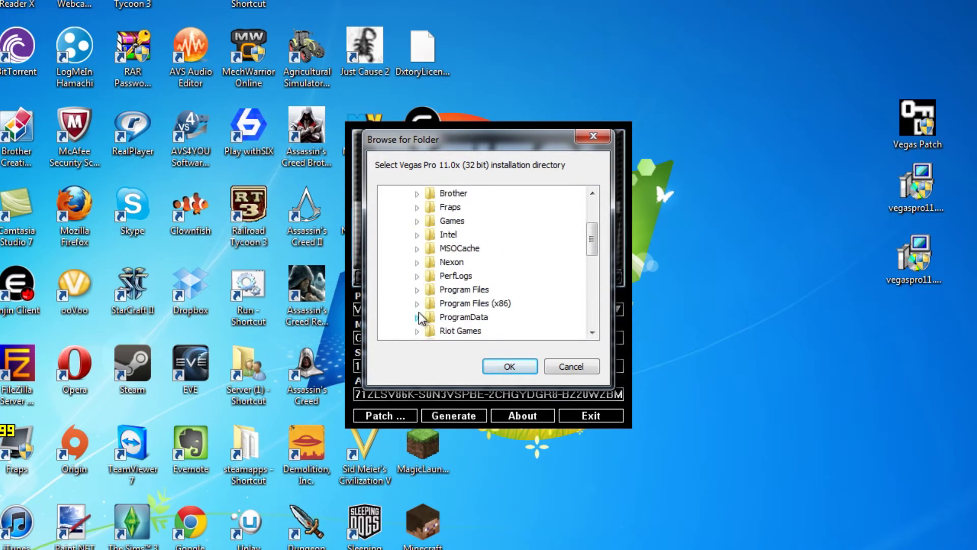
{"action": "left_click", "coordinate": [418, 305]}
{"action": "scroll", "coordinate": [424, 305], "scroll_direction": "down", "scroll_amount": 10}
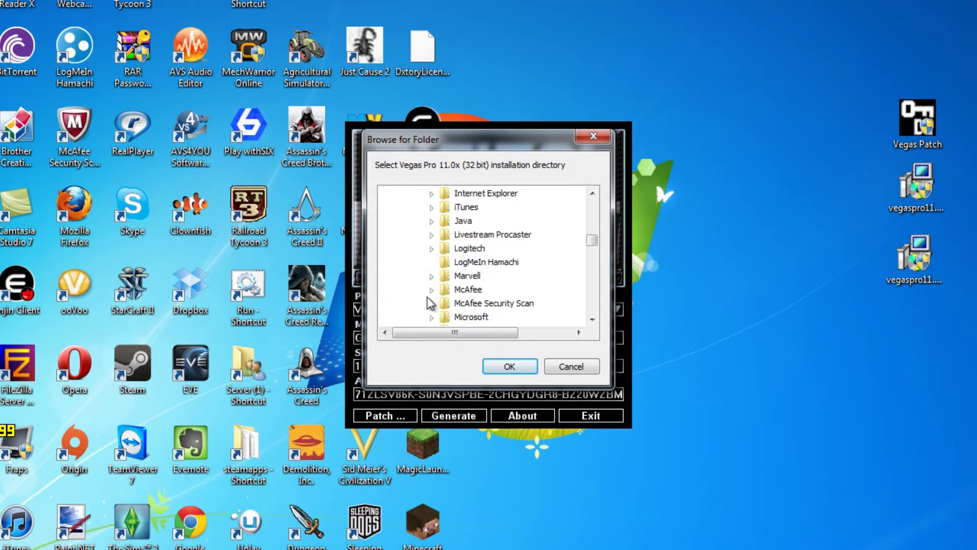
{"action": "scroll", "coordinate": [430, 302], "scroll_direction": "down", "scroll_amount": 2}
{"action": "scroll", "coordinate": [433, 301], "scroll_direction": "up", "scroll_amount": 15}
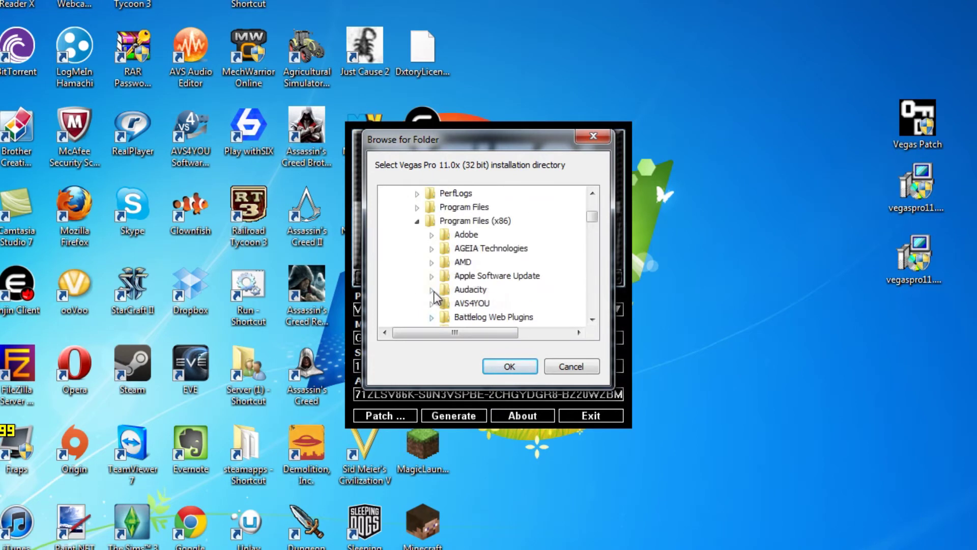
{"action": "scroll", "coordinate": [430, 305], "scroll_direction": "down", "scroll_amount": 15}
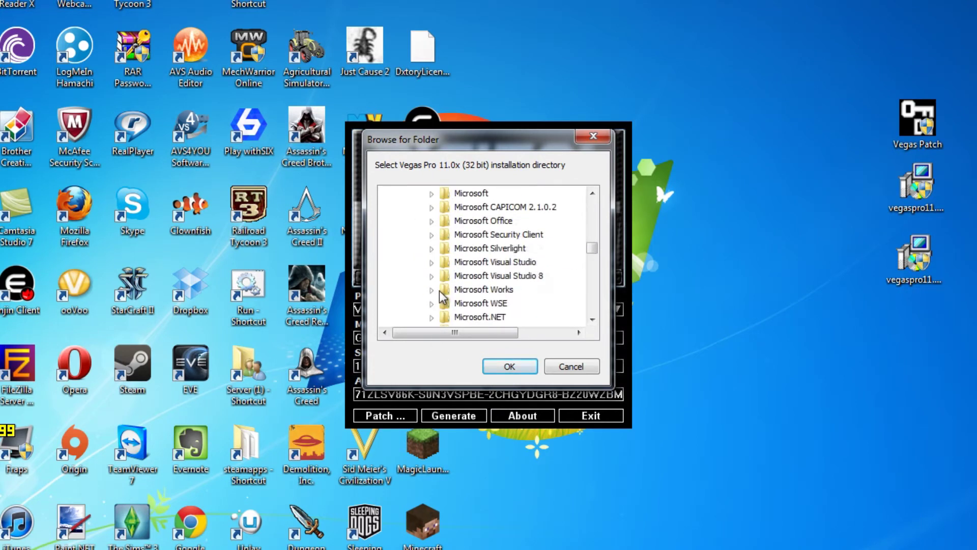
{"action": "scroll", "coordinate": [440, 297], "scroll_direction": "down", "scroll_amount": 4}
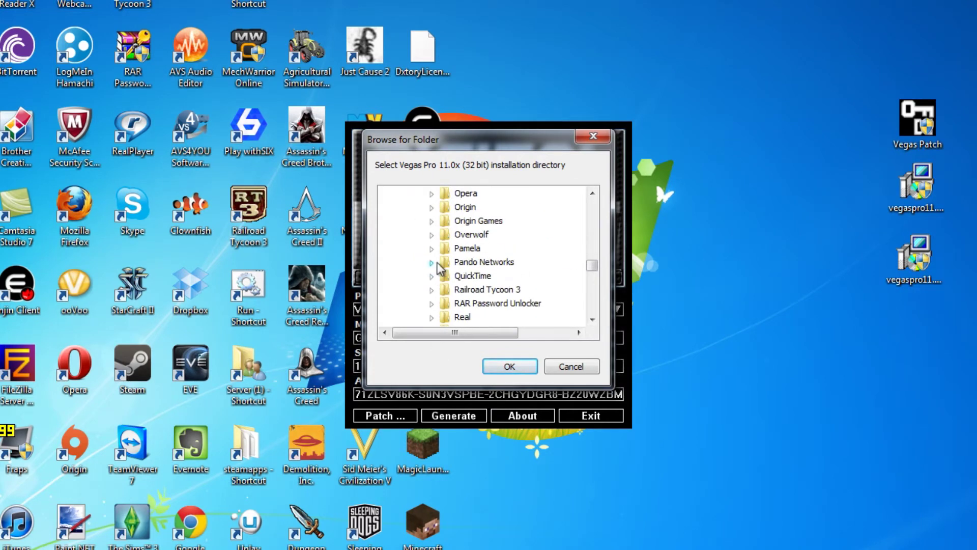
{"action": "scroll", "coordinate": [444, 294], "scroll_direction": "down", "scroll_amount": 6}
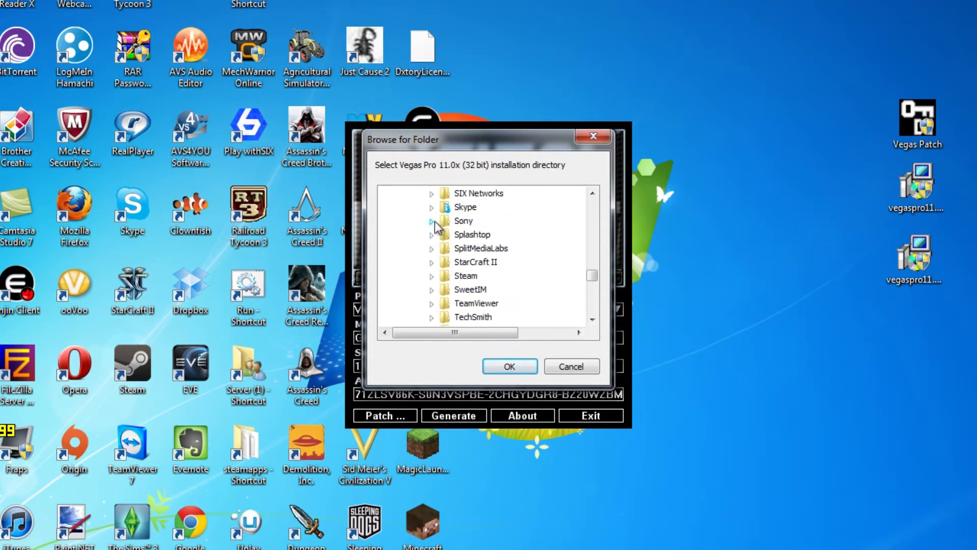
{"action": "left_click", "coordinate": [484, 252]}
{"action": "left_click", "coordinate": [508, 367]}
Patch the Sony Shared Plug-Ins folder too, dismiss the success message, and launch Vegas
{"action": "scroll", "coordinate": [496, 236], "scroll_direction": "up", "scroll_amount": 1}
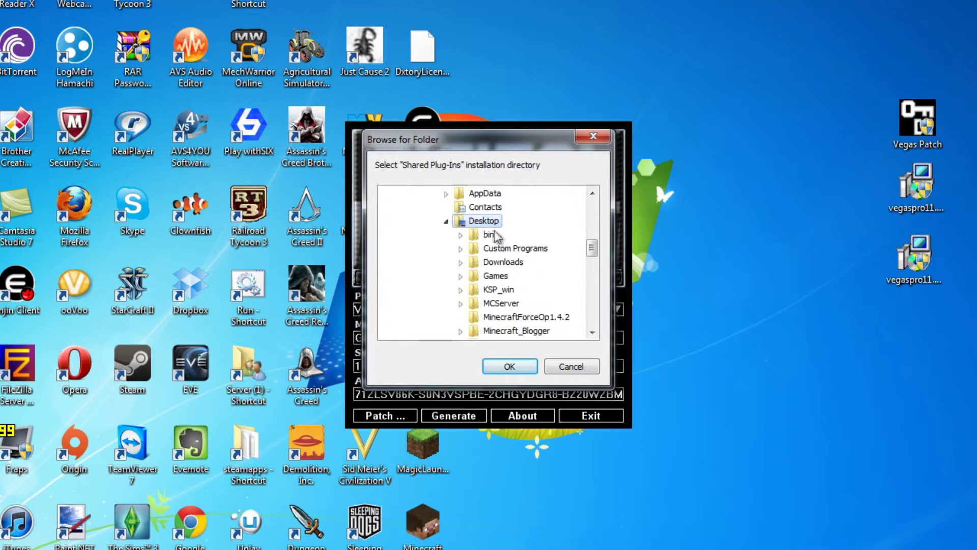
{"action": "scroll", "coordinate": [451, 235], "scroll_direction": "up", "scroll_amount": 4}
{"action": "left_click", "coordinate": [415, 276]}
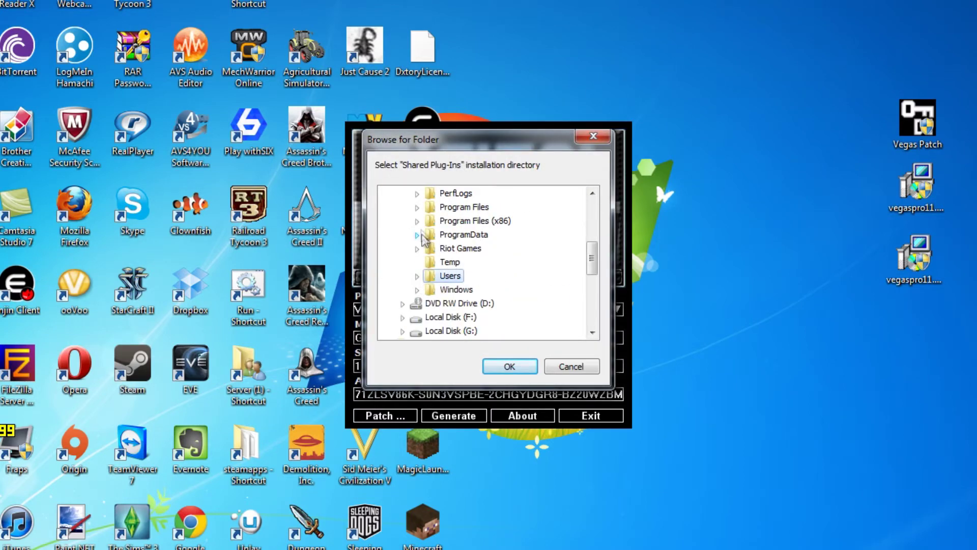
{"action": "left_click", "coordinate": [416, 220]}
{"action": "scroll", "coordinate": [443, 281], "scroll_direction": "down", "scroll_amount": 10}
{"action": "scroll", "coordinate": [443, 282], "scroll_direction": "down", "scroll_amount": 12}
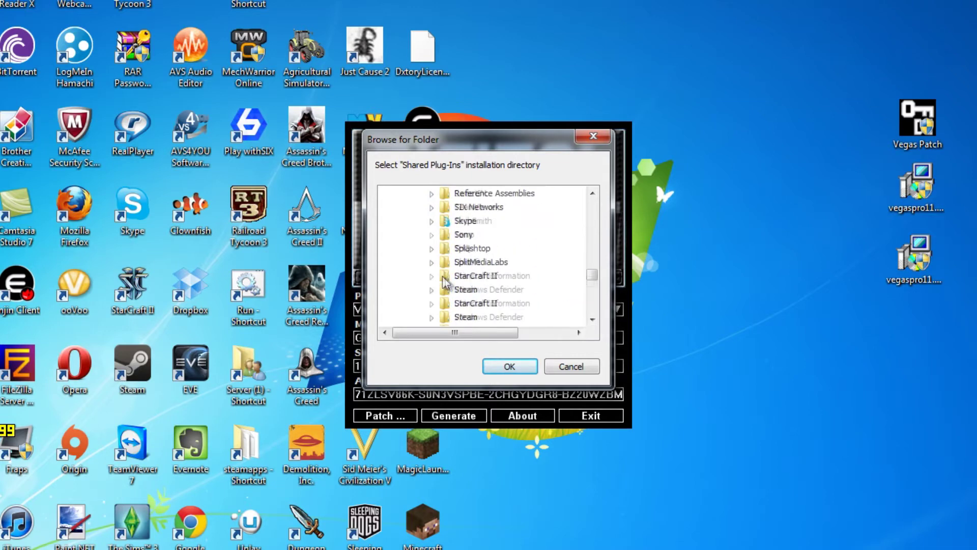
{"action": "scroll", "coordinate": [450, 288], "scroll_direction": "up", "scroll_amount": 9}
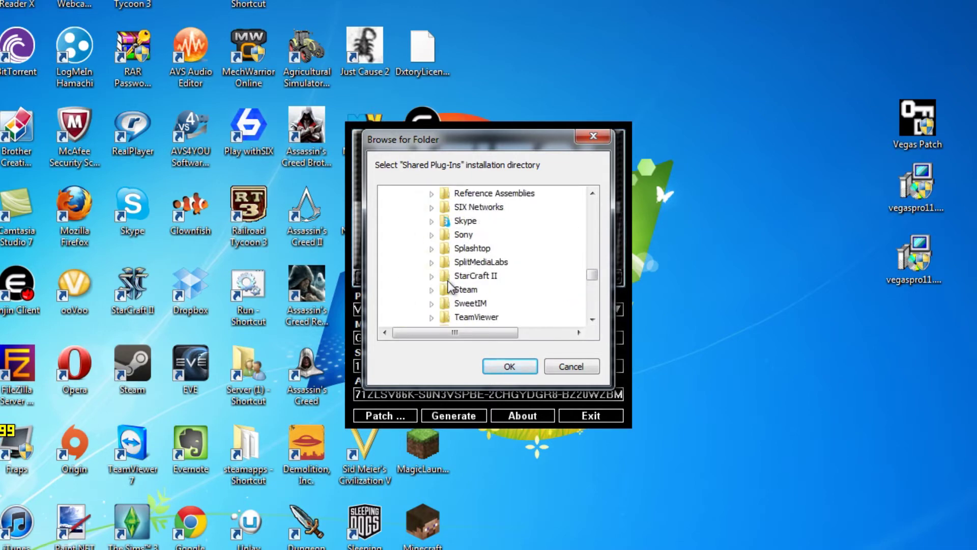
{"action": "left_click", "coordinate": [431, 235]}
{"action": "left_click", "coordinate": [476, 262]}
{"action": "left_click", "coordinate": [510, 366]}
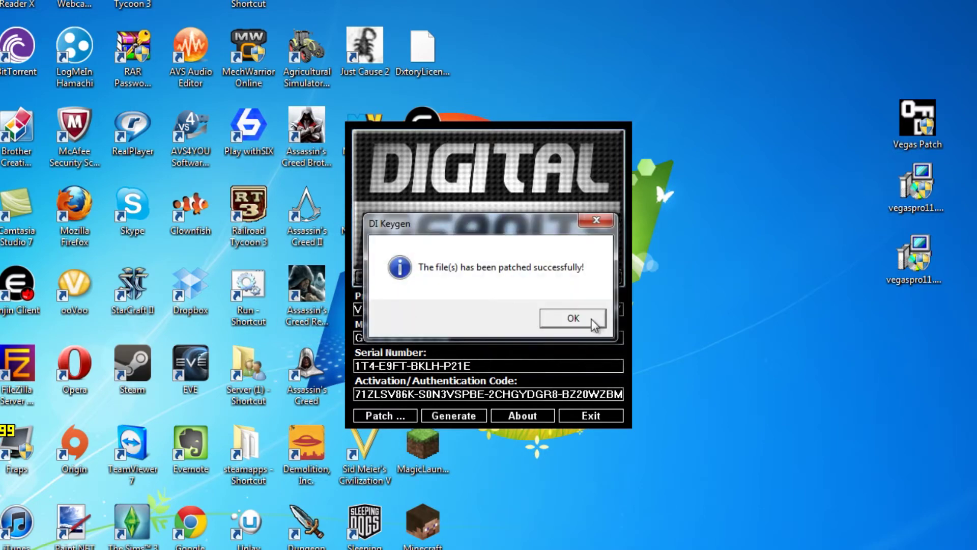
{"action": "left_click", "coordinate": [572, 317]}
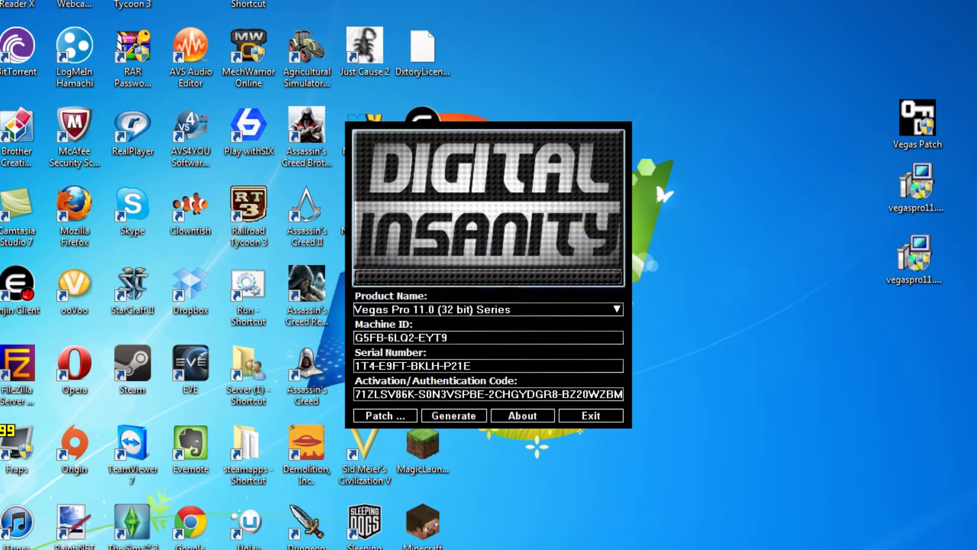
{"action": "key", "text": "super"}
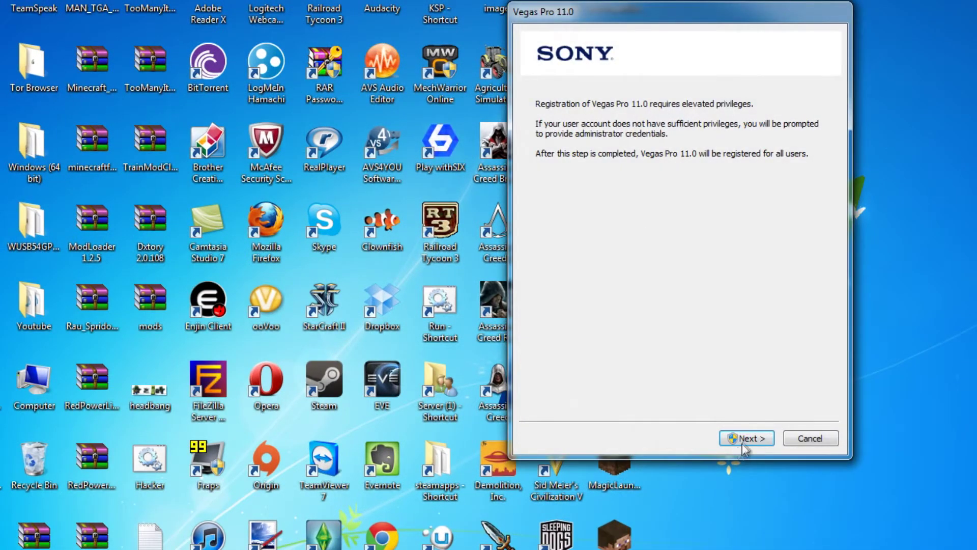
Paste the keygen's serial number into the registration wizard and choose Register later
{"action": "left_click", "coordinate": [745, 439]}
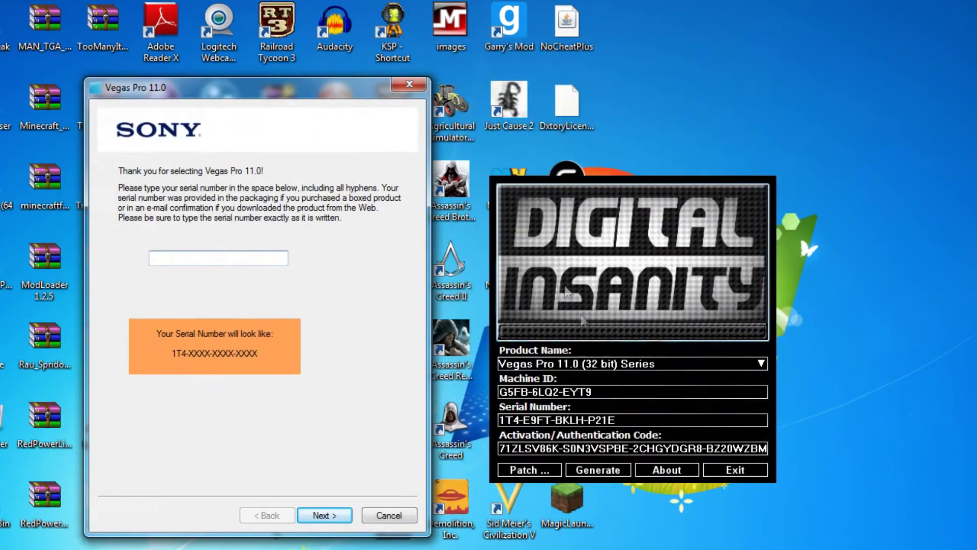
{"action": "double_click", "coordinate": [651, 419]}
{"action": "key", "text": "ctrl+c"}
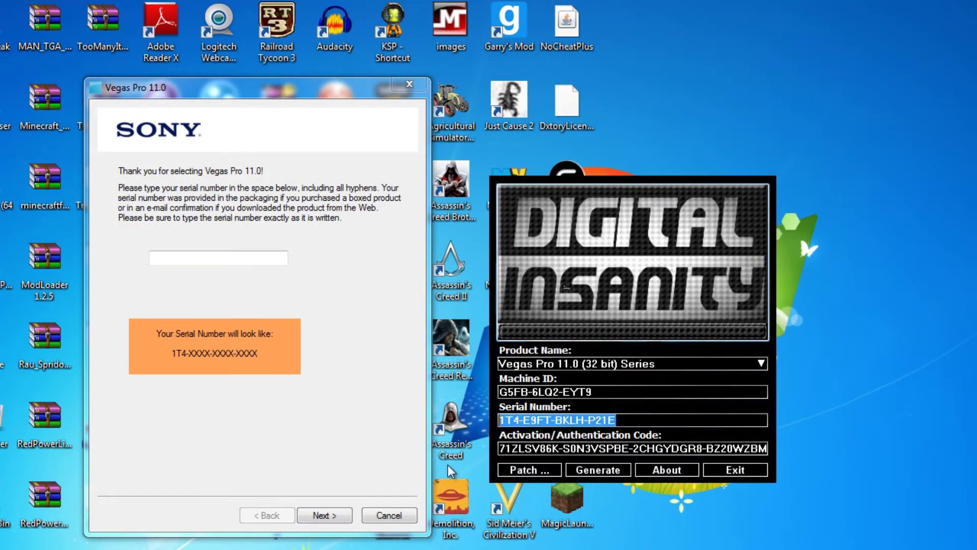
{"action": "left_click", "coordinate": [217, 258]}
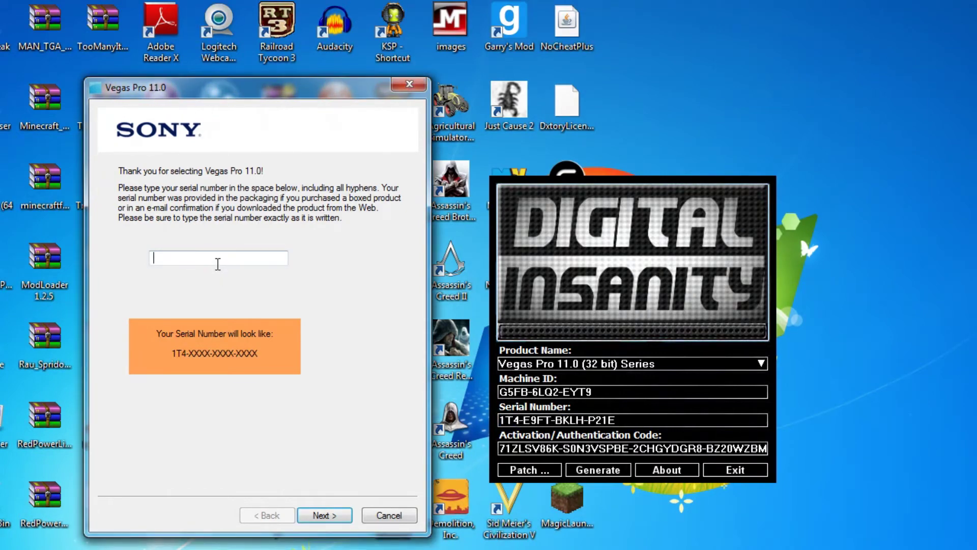
{"action": "key", "text": "ctrl+v"}
{"action": "left_click", "coordinate": [324, 515]}
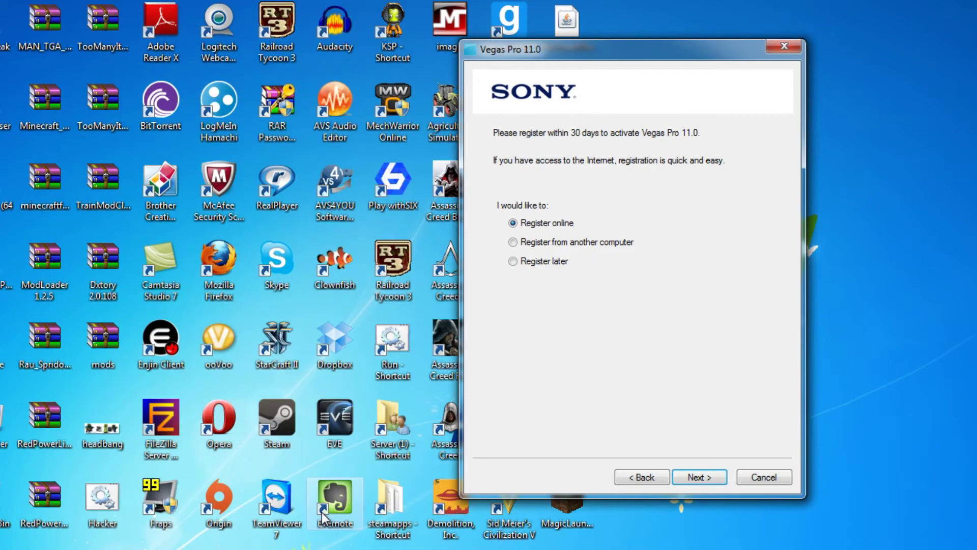
{"action": "left_click", "coordinate": [524, 261]}
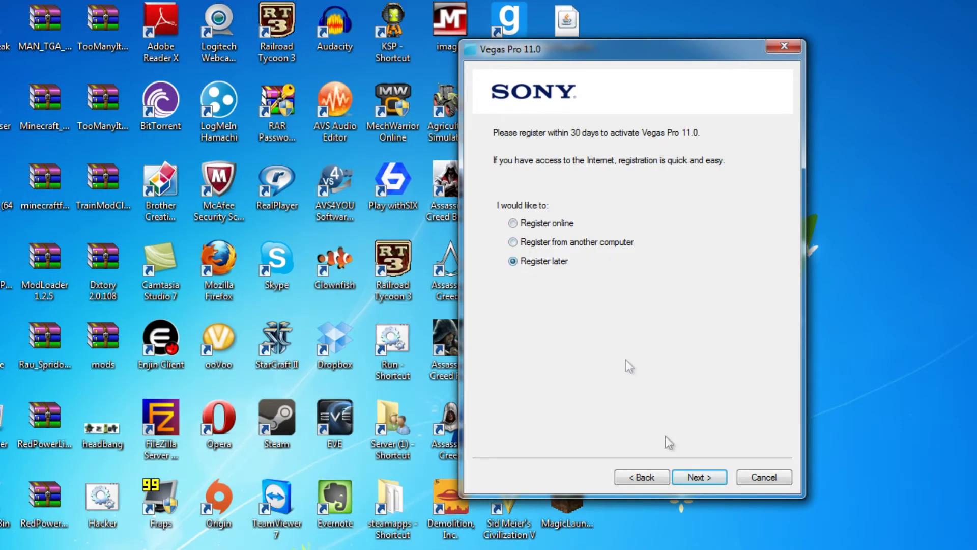
{"action": "left_click", "coordinate": [696, 477]}
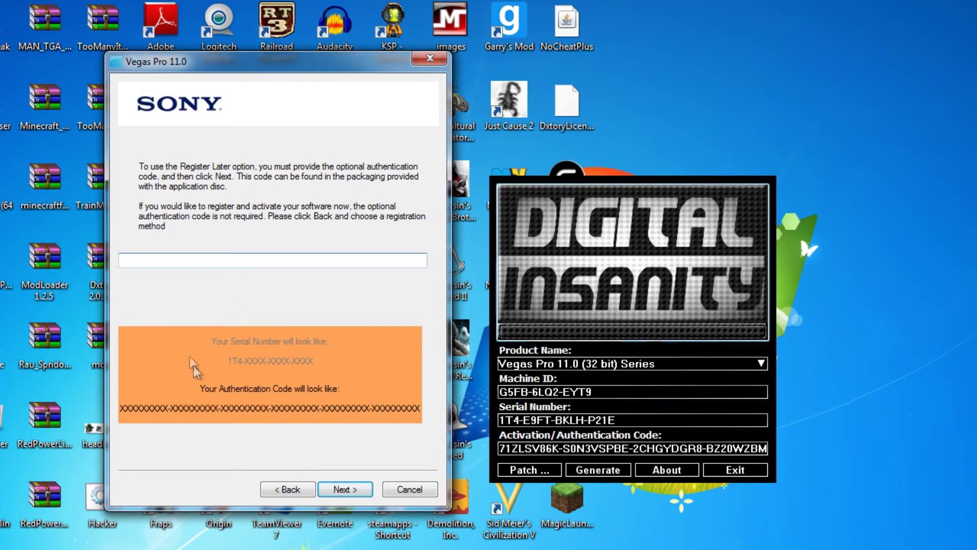
Copy the keygen's activation code into the authentication code field and submit it
{"action": "left_click", "coordinate": [549, 446]}
{"action": "left_click_drag", "start_coordinate": [501, 448], "coordinate": [766, 448]}
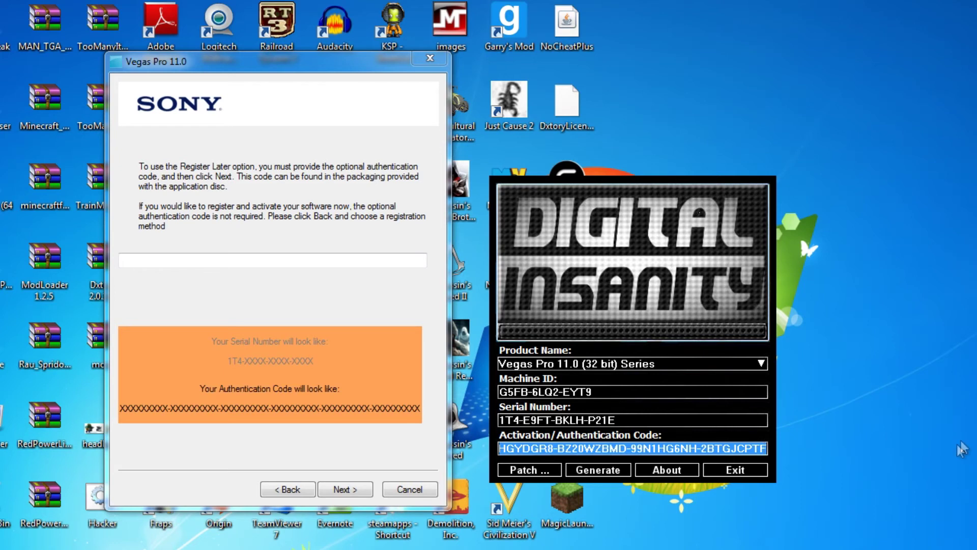
{"action": "left_click", "coordinate": [362, 259]}
{"action": "key", "text": "ctrl+v"}
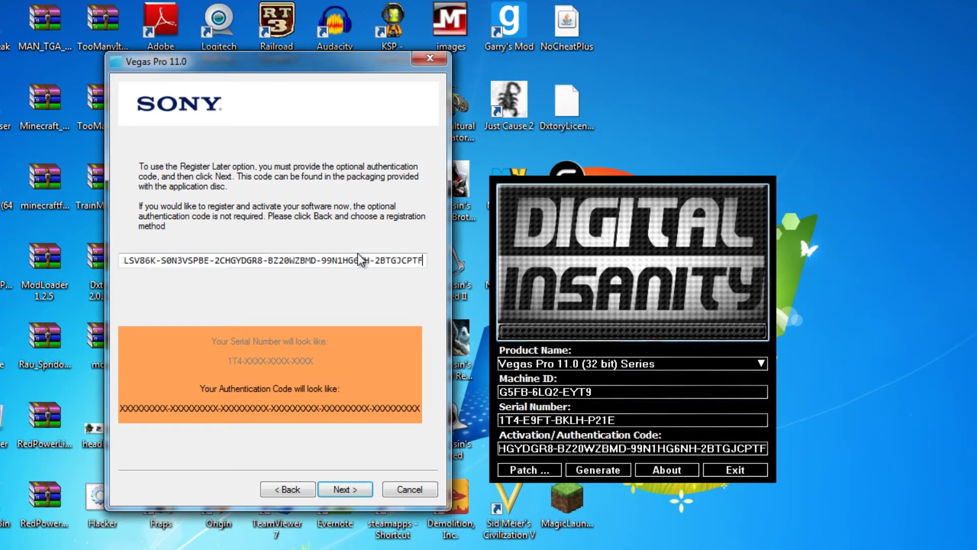
{"action": "left_click", "coordinate": [347, 489]}
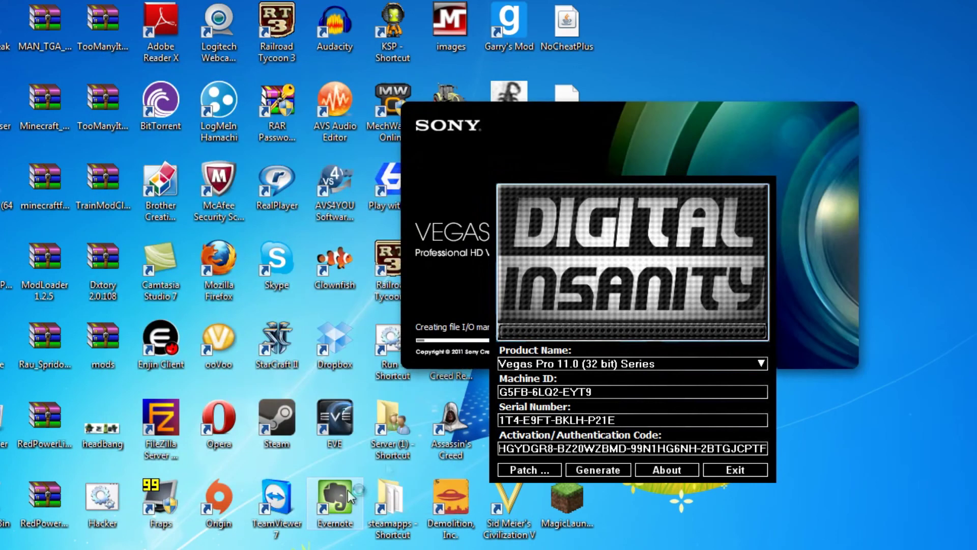
Exit the keygen, let Vegas load the empty Untitled project, then close Vegas Pro
{"action": "left_click", "coordinate": [713, 469]}
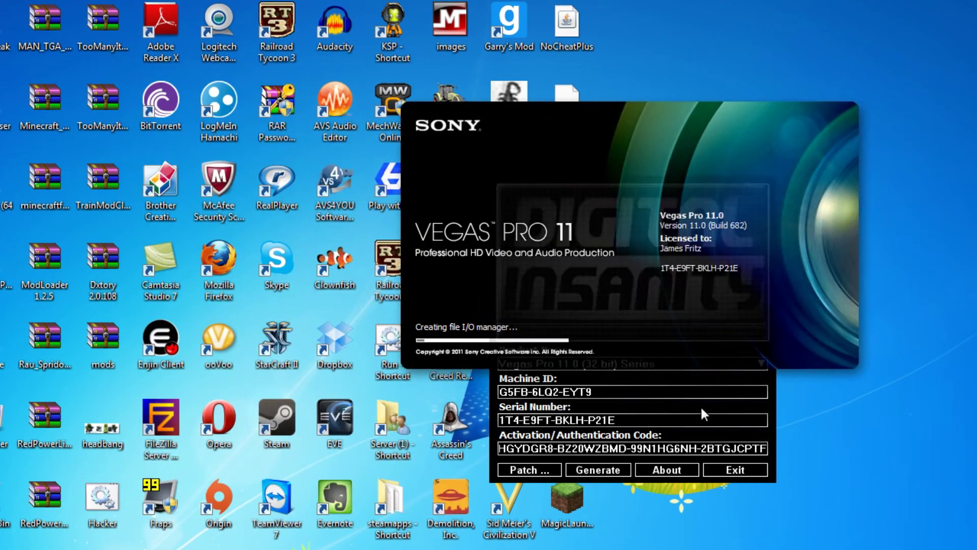
{"action": "left_click", "coordinate": [728, 472]}
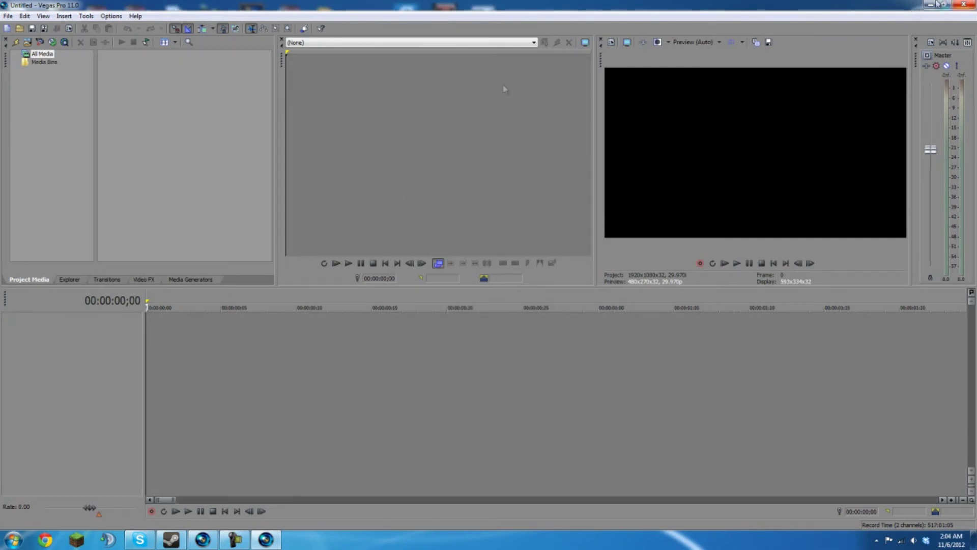
{"action": "left_click", "coordinate": [963, 4]}
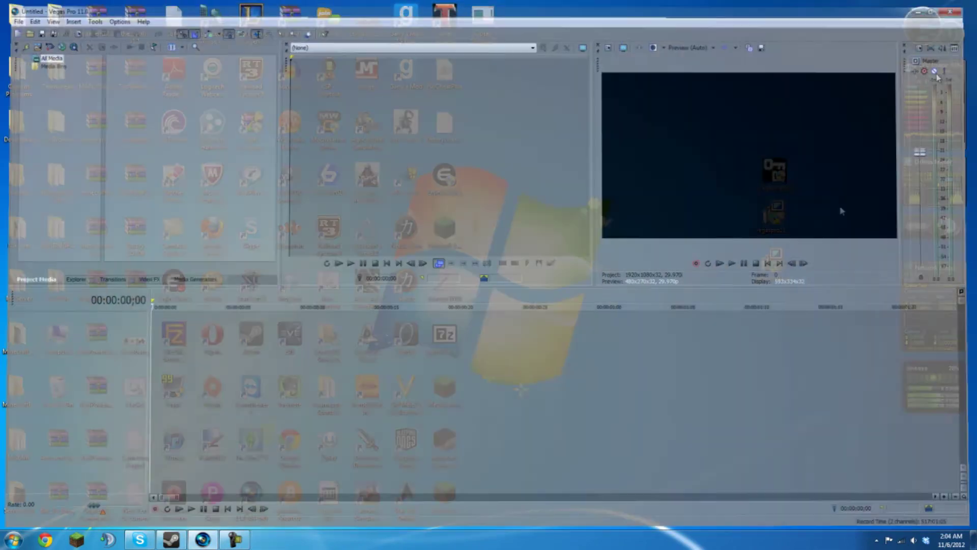